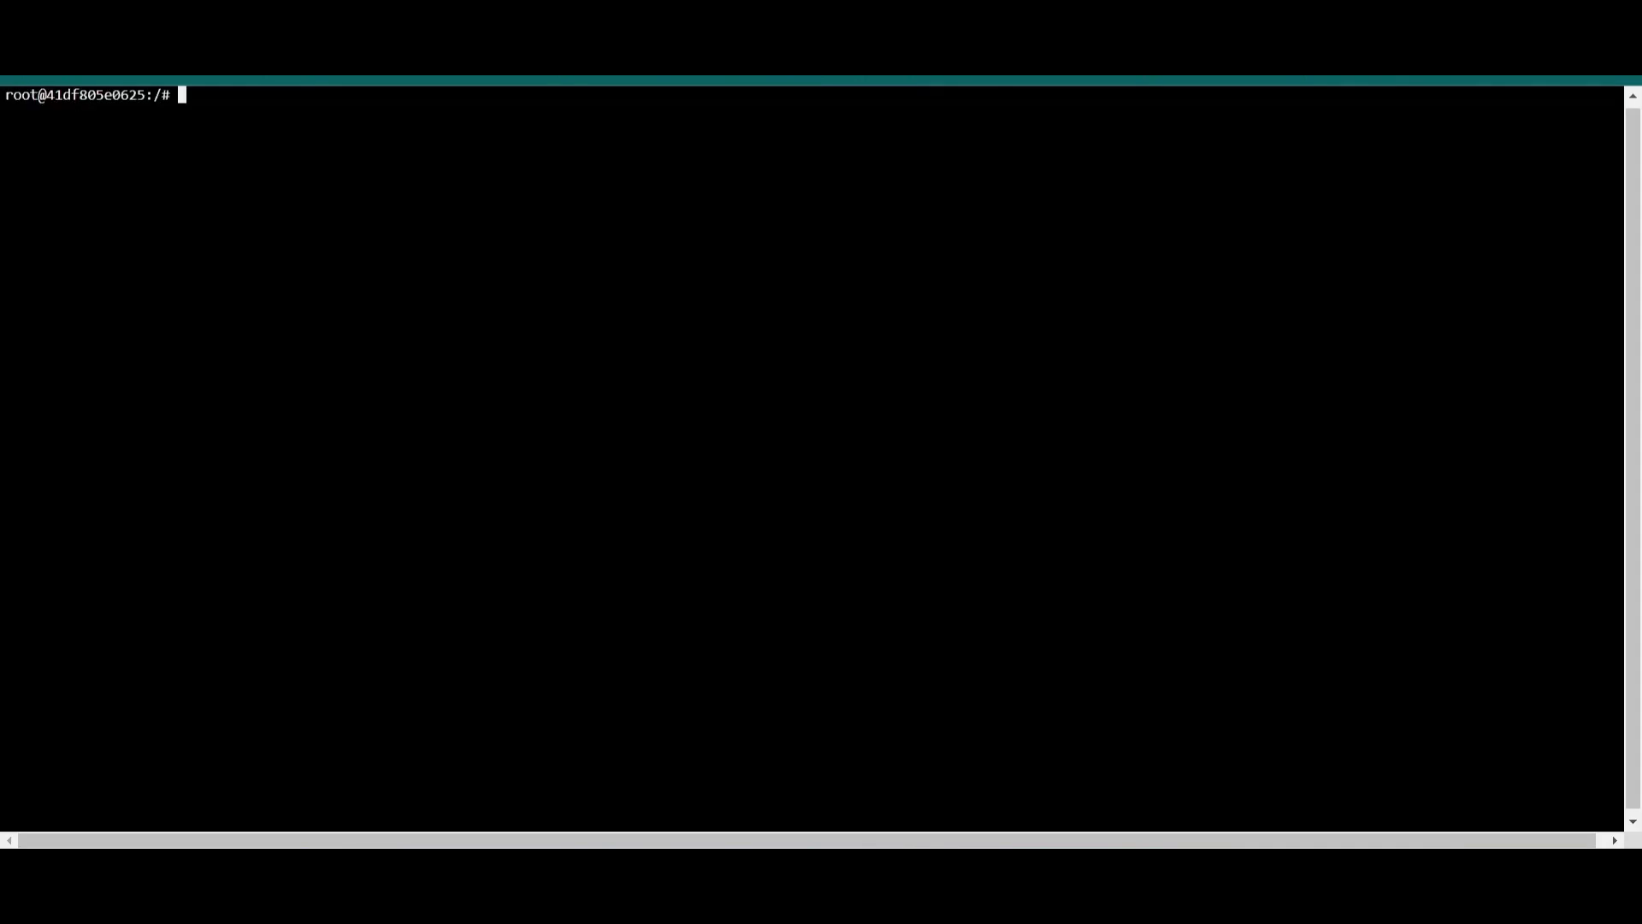
text(cd )
text(root)
Change into the root user's home directory with cd root
key(Return)
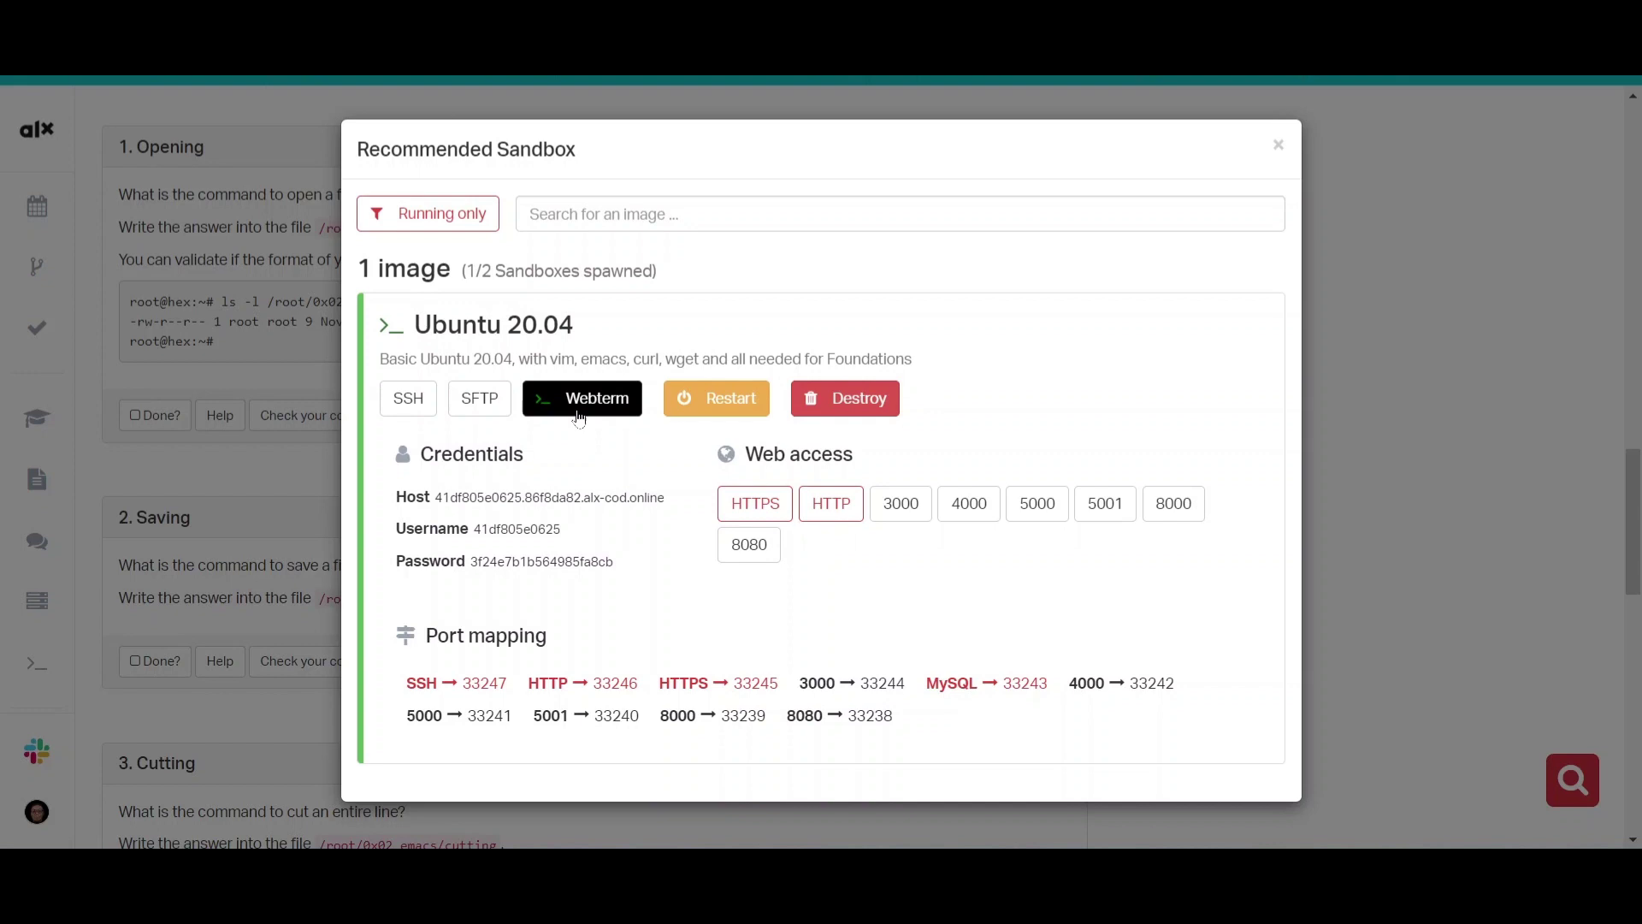
Close the Recommended Sandbox credentials dialog to return to the terminal
click(1277, 143)
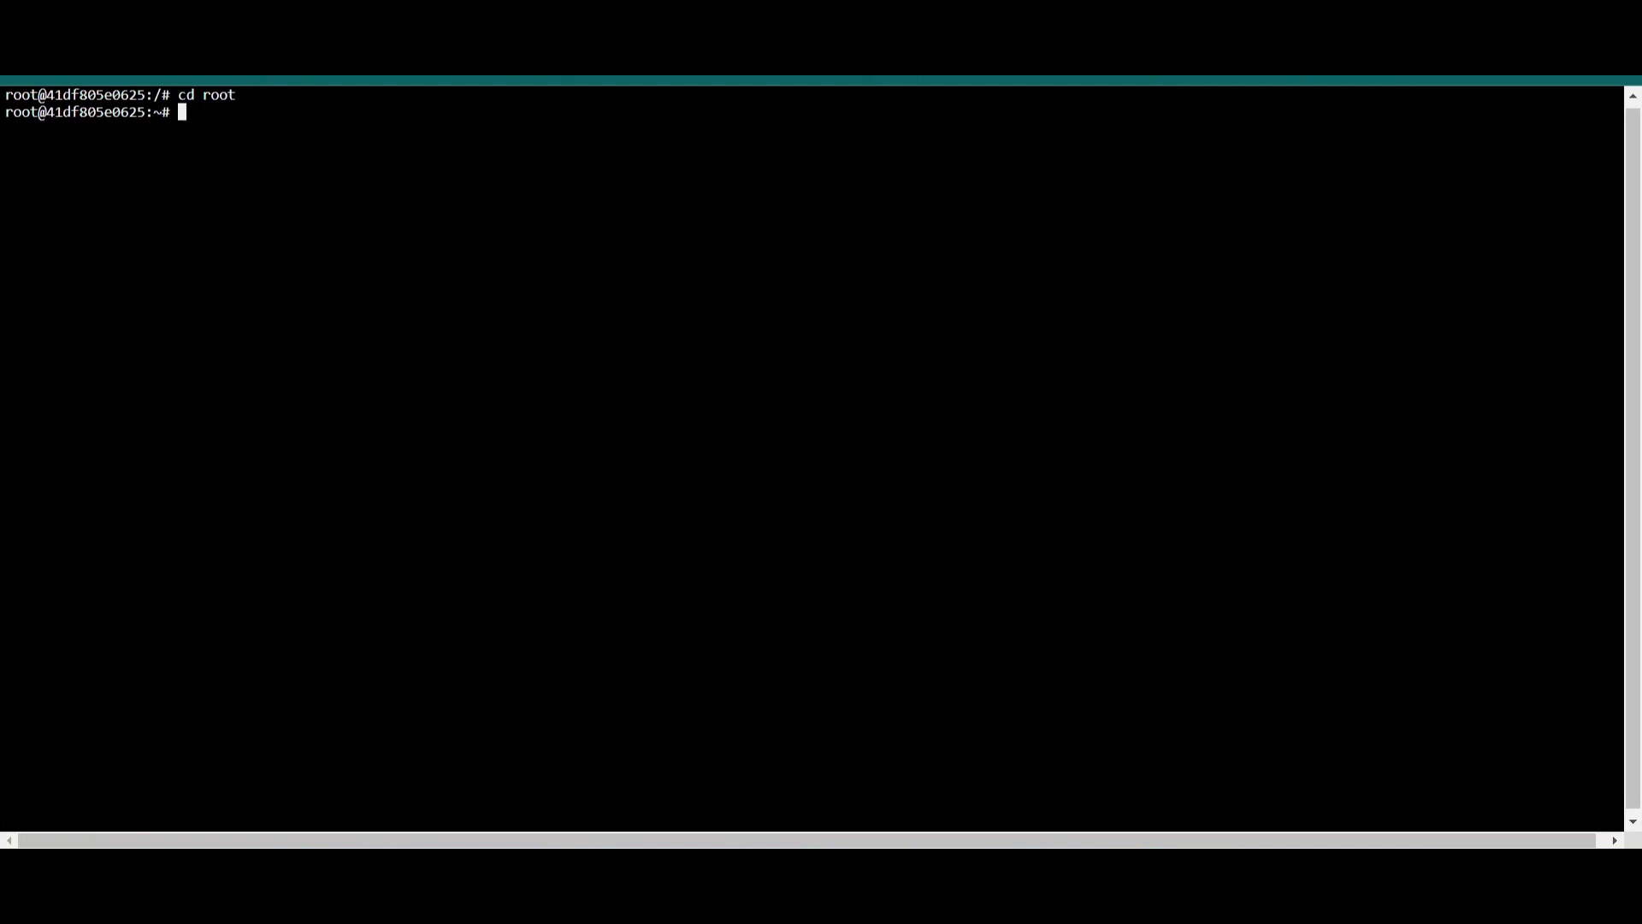
text(ls)
List the home directory and change into 0x02_emacs, correcting the mistyped folder name
key(Return)
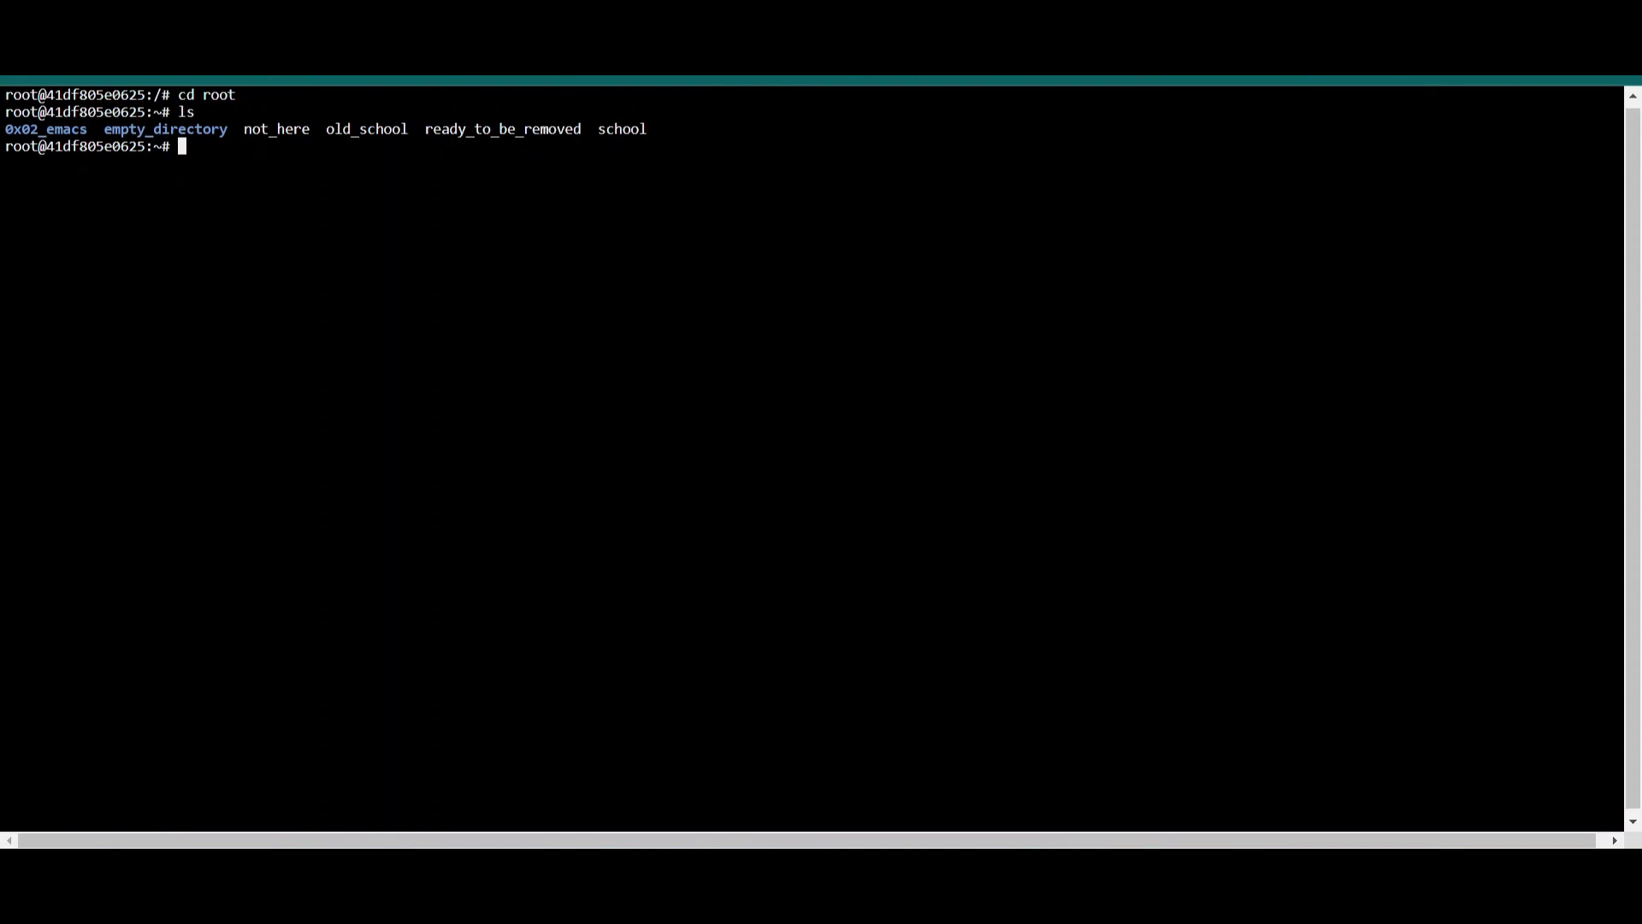
text(cd )
text(0x)
text(02_)
text(ema)
key(BackSpace)
text(cs)
key(Return)
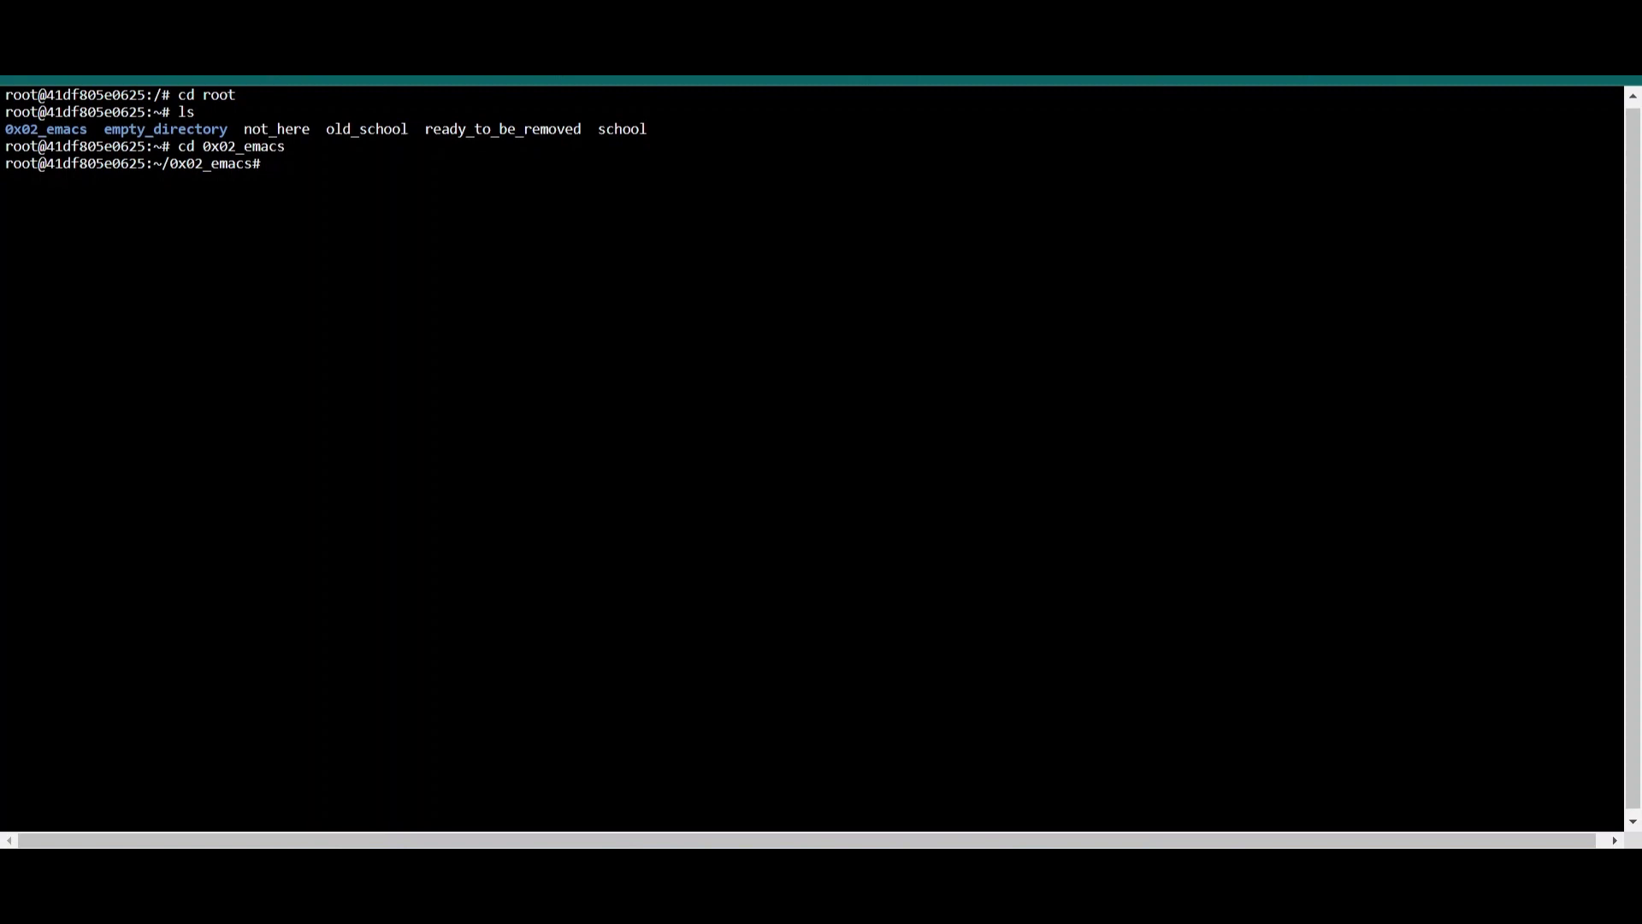
text(ech)
text(o)
text( C-)
text(x)
text( C)
text(-f)
text(>)
text(op)
text(e)
text(ning)
Write 'C-x C-f' into the file opening with echo
key(Return)
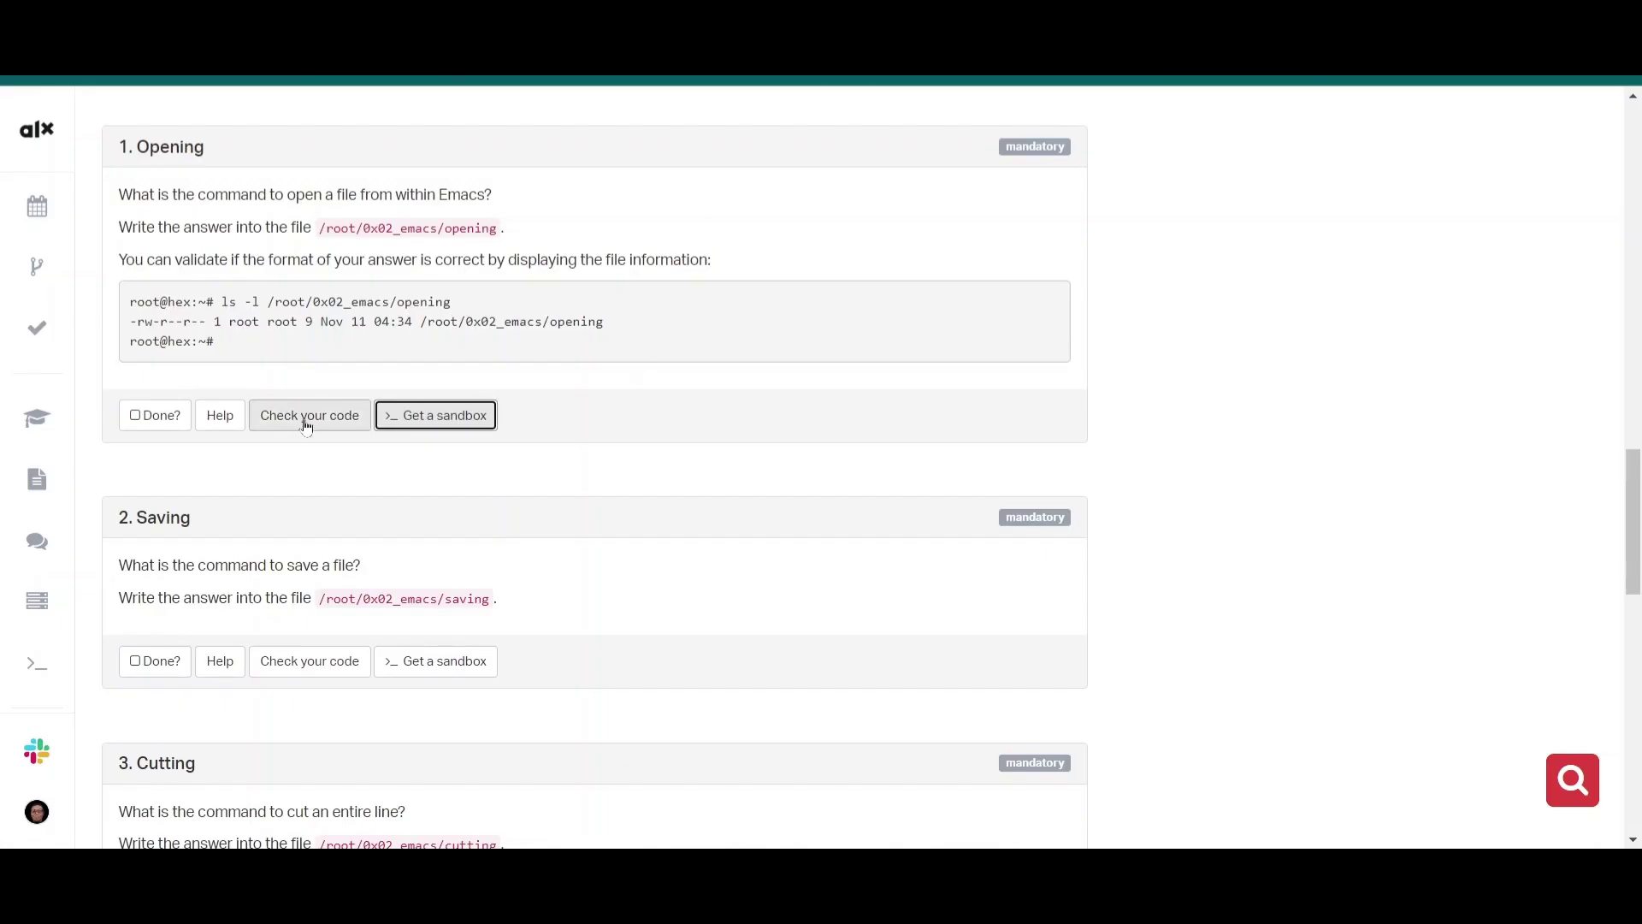
Check the task 1 Opening code, then start a new test after a failed check
click(306, 423)
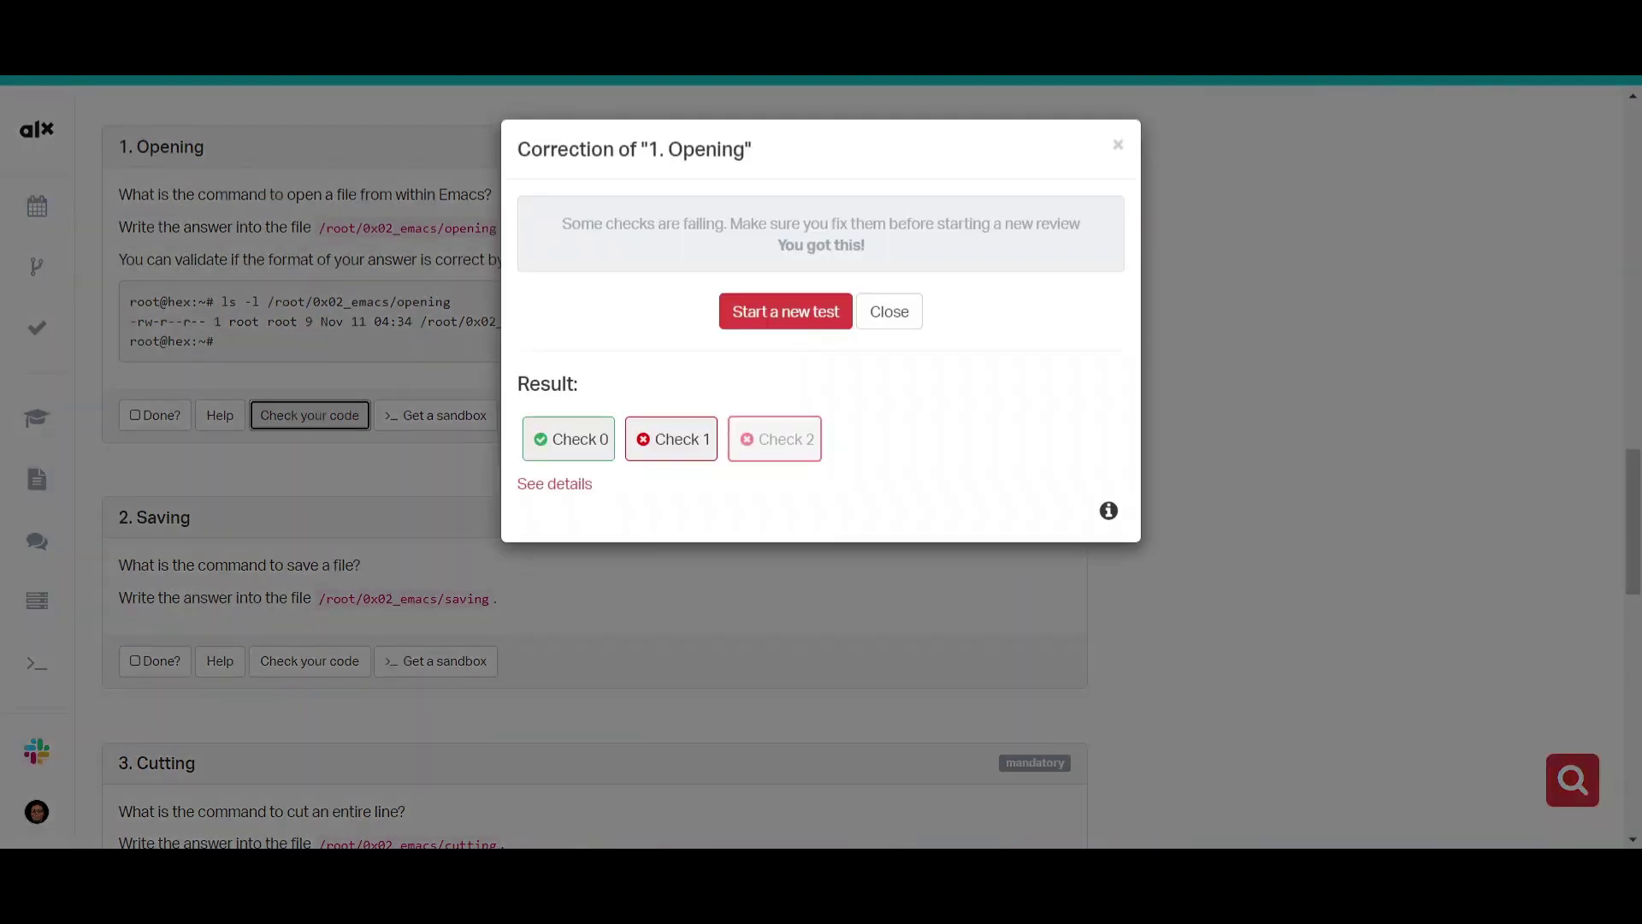
click(799, 311)
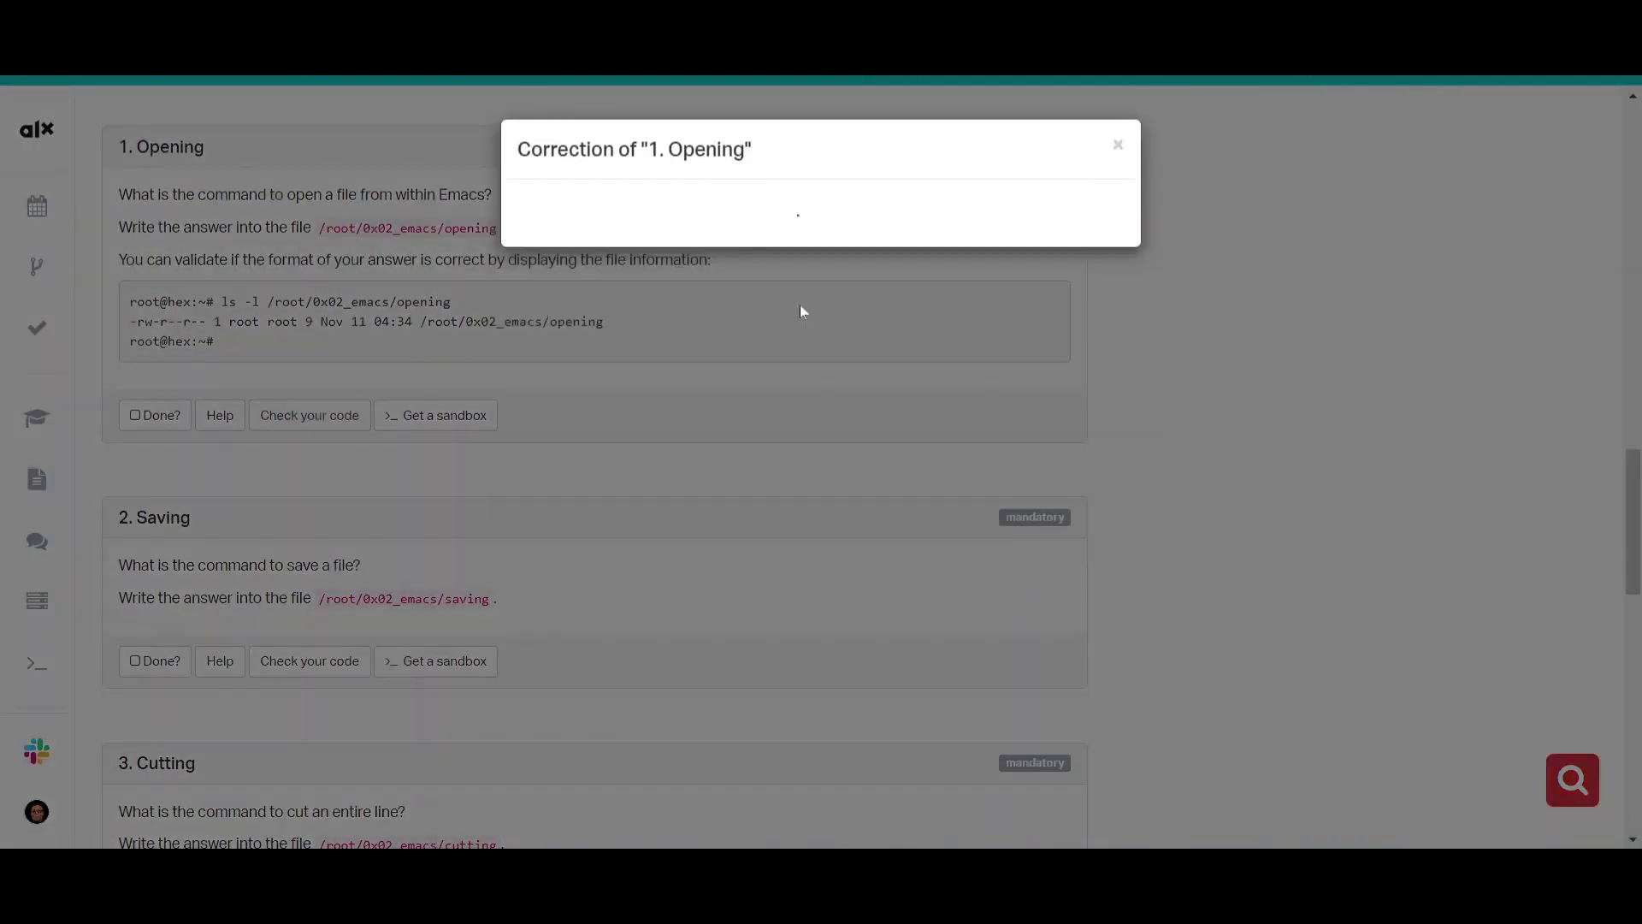